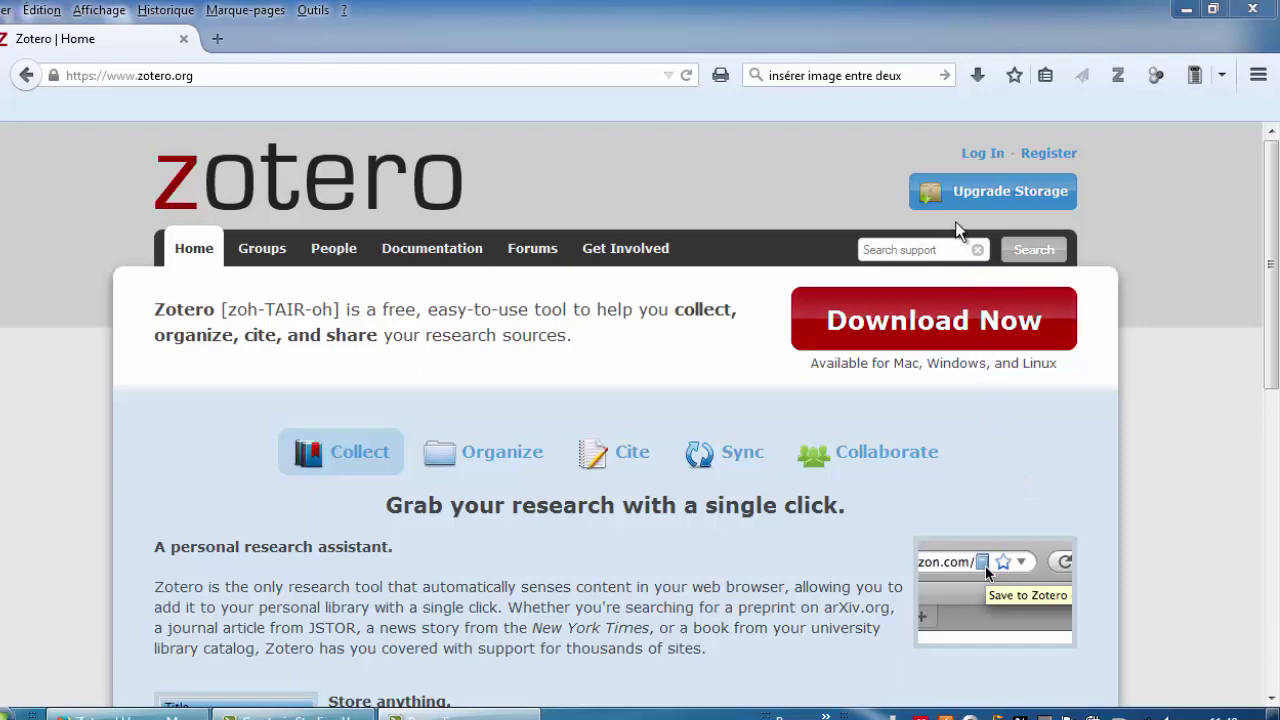
Step: Log in to the Zotero website with the account's username and password
{"action": "left_click", "coordinate": [980, 155]}
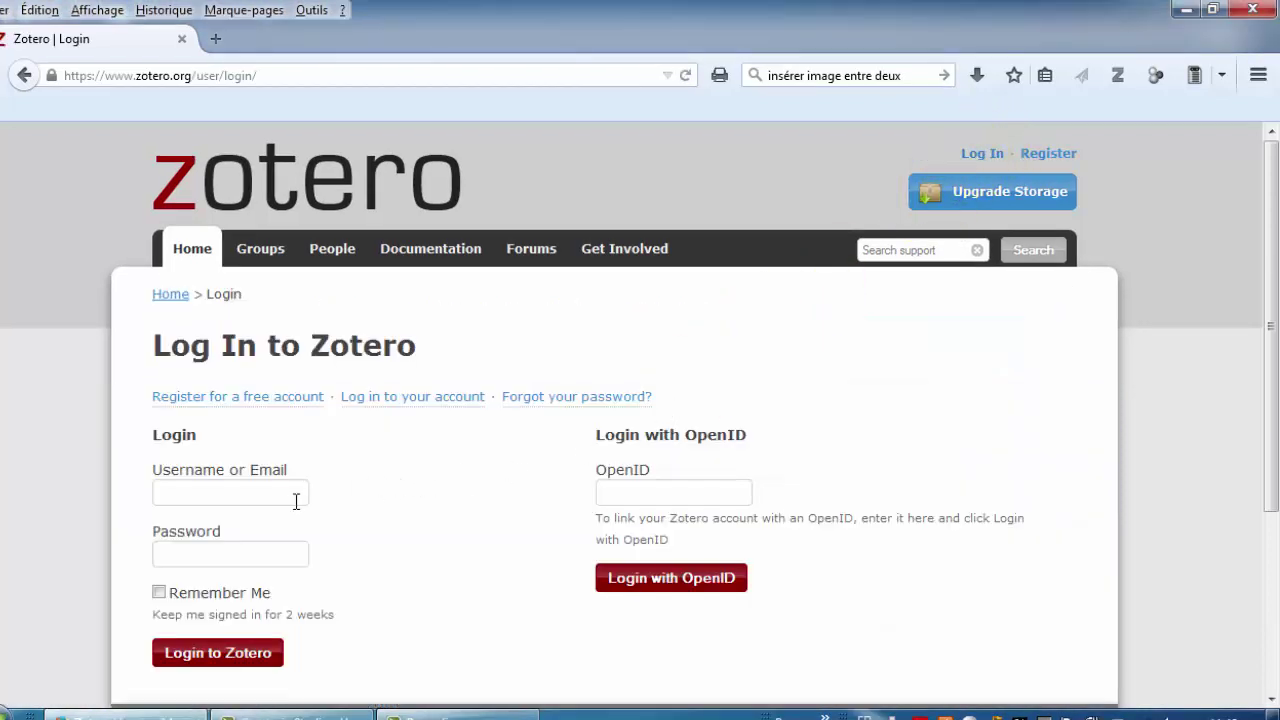
{"action": "left_click", "coordinate": [297, 501]}
{"action": "type", "text": "Formation_BU_Lyon1"}
{"action": "key", "text": "Tab"}
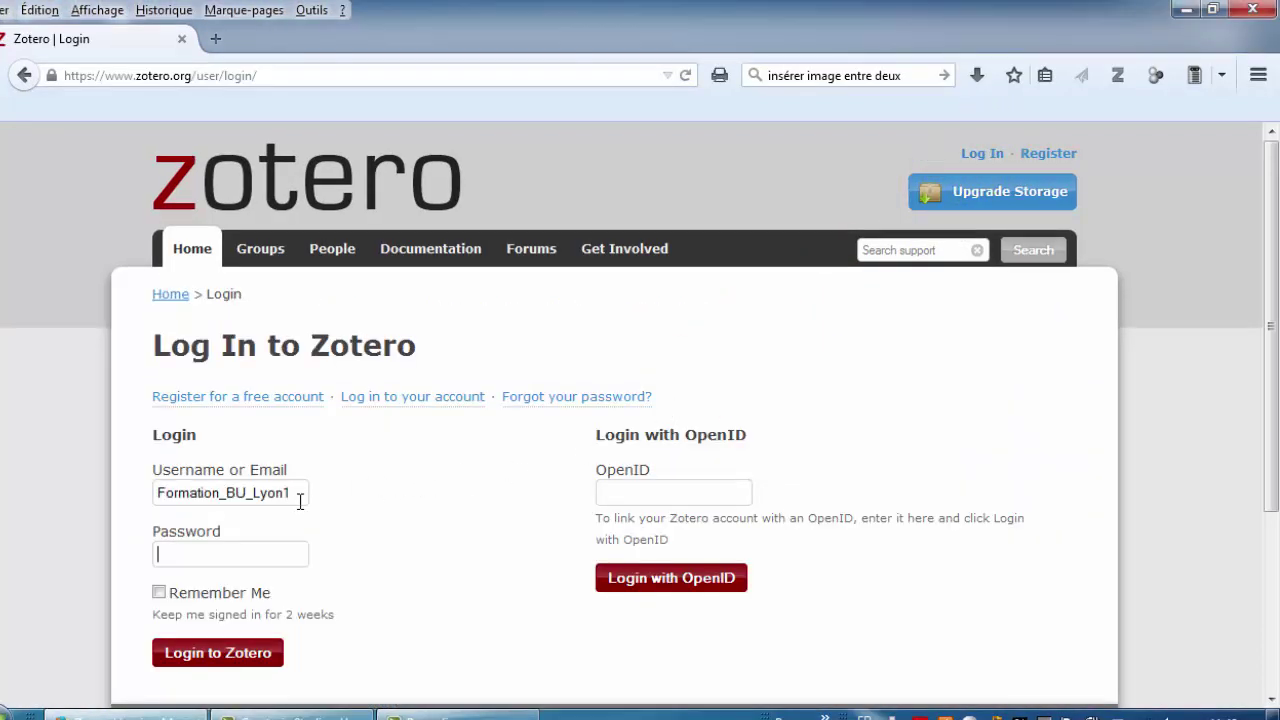
{"action": "type", "text": "********"}
{"action": "key", "text": "Return"}
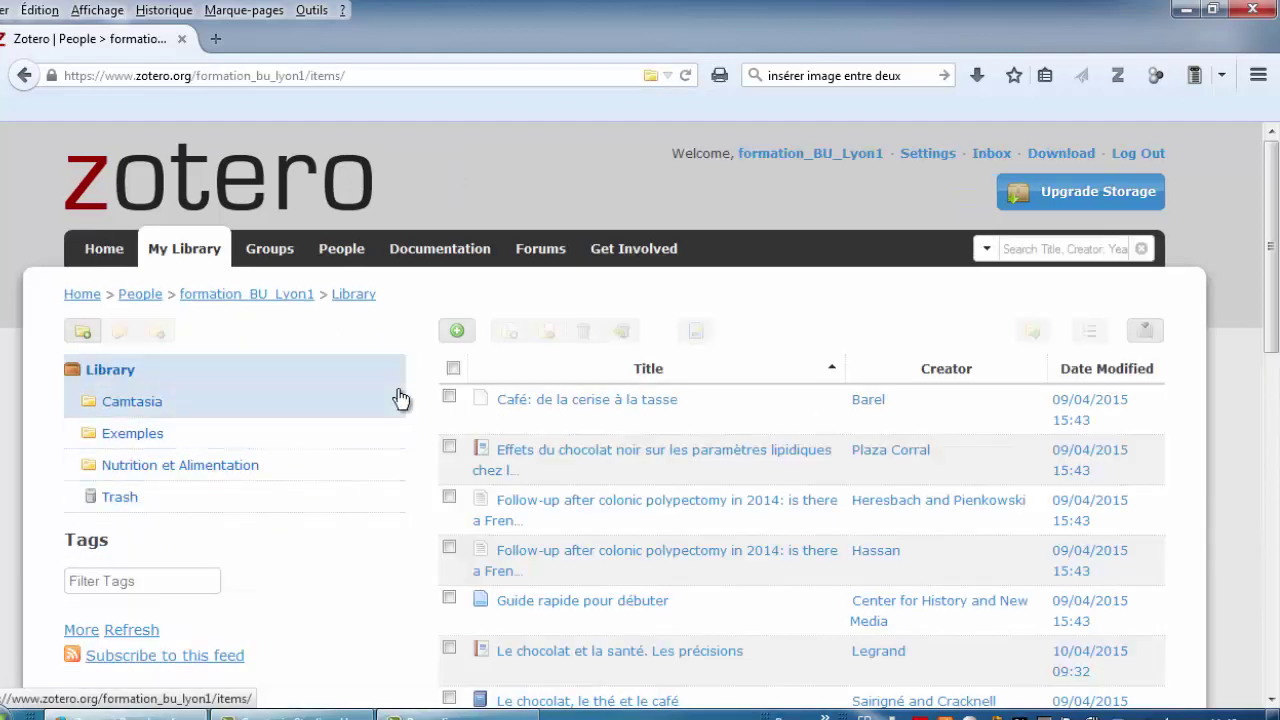
Step: Create a new group named Formateurs_BU_Lyon1 with public, open membership
{"action": "left_click", "coordinate": [276, 258]}
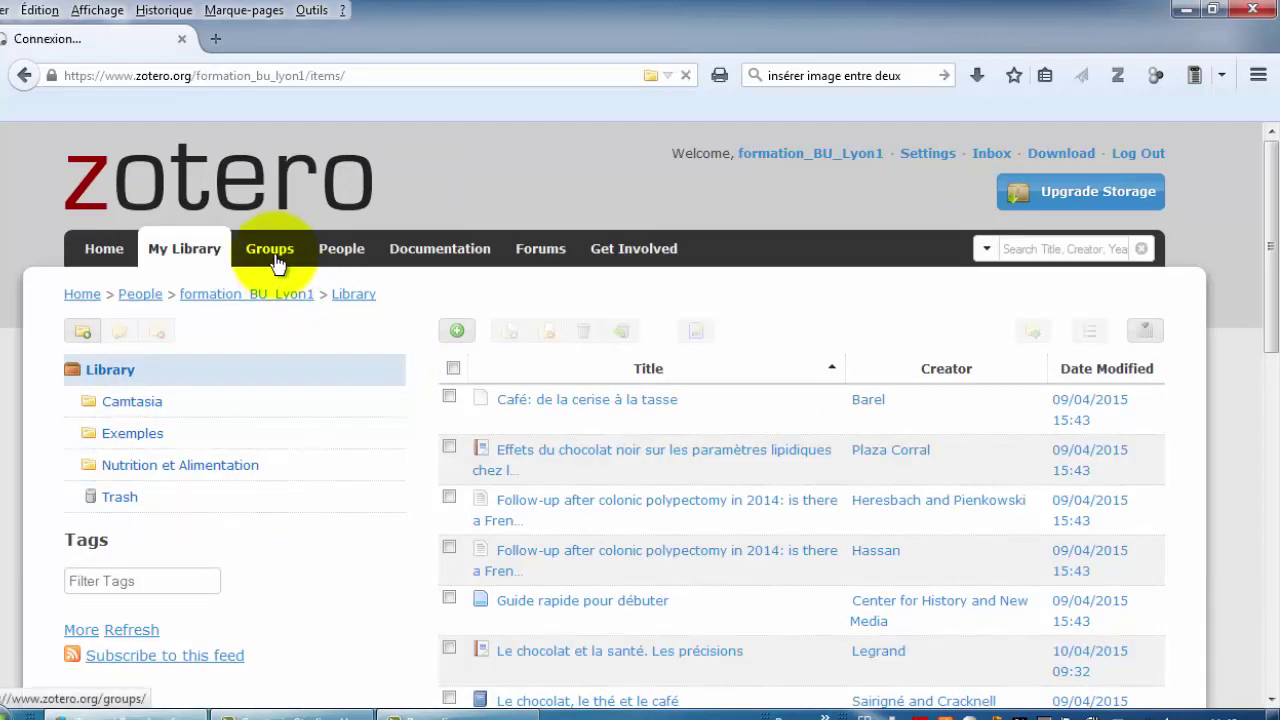
{"action": "left_click", "coordinate": [470, 409]}
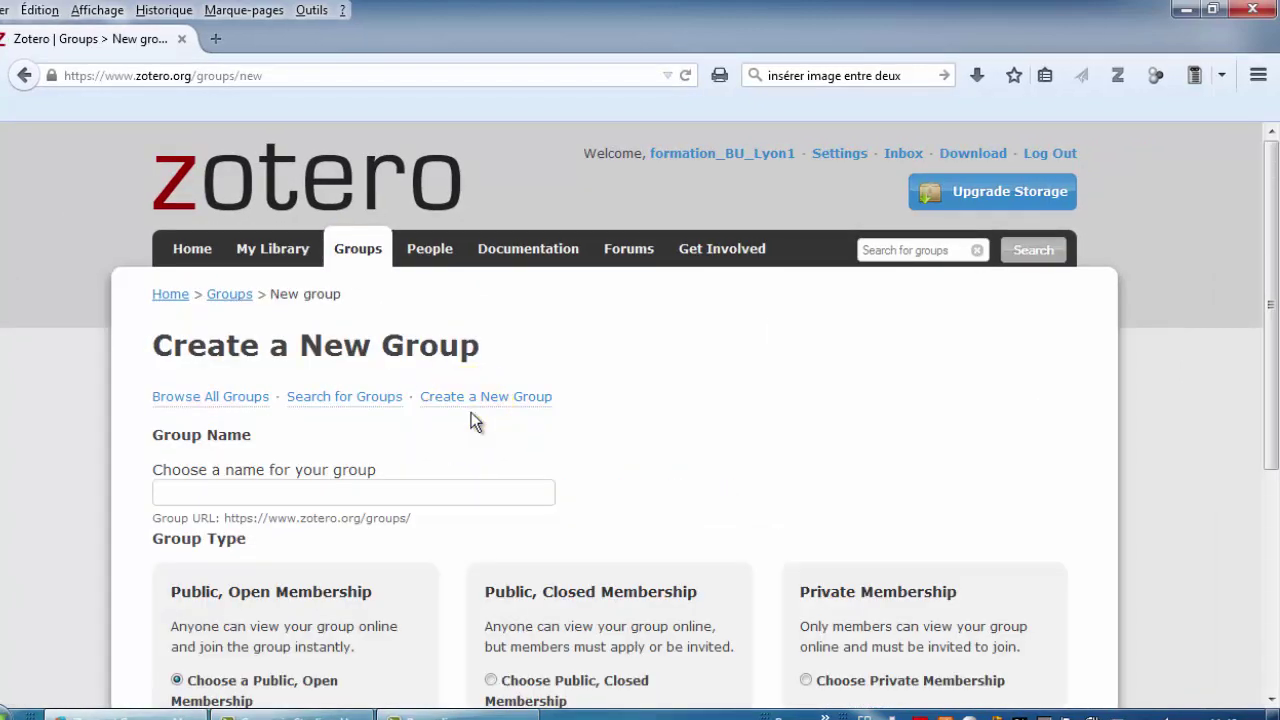
{"action": "left_click", "coordinate": [383, 495]}
{"action": "type", "text": "Formateurs_BU_Lyon1"}
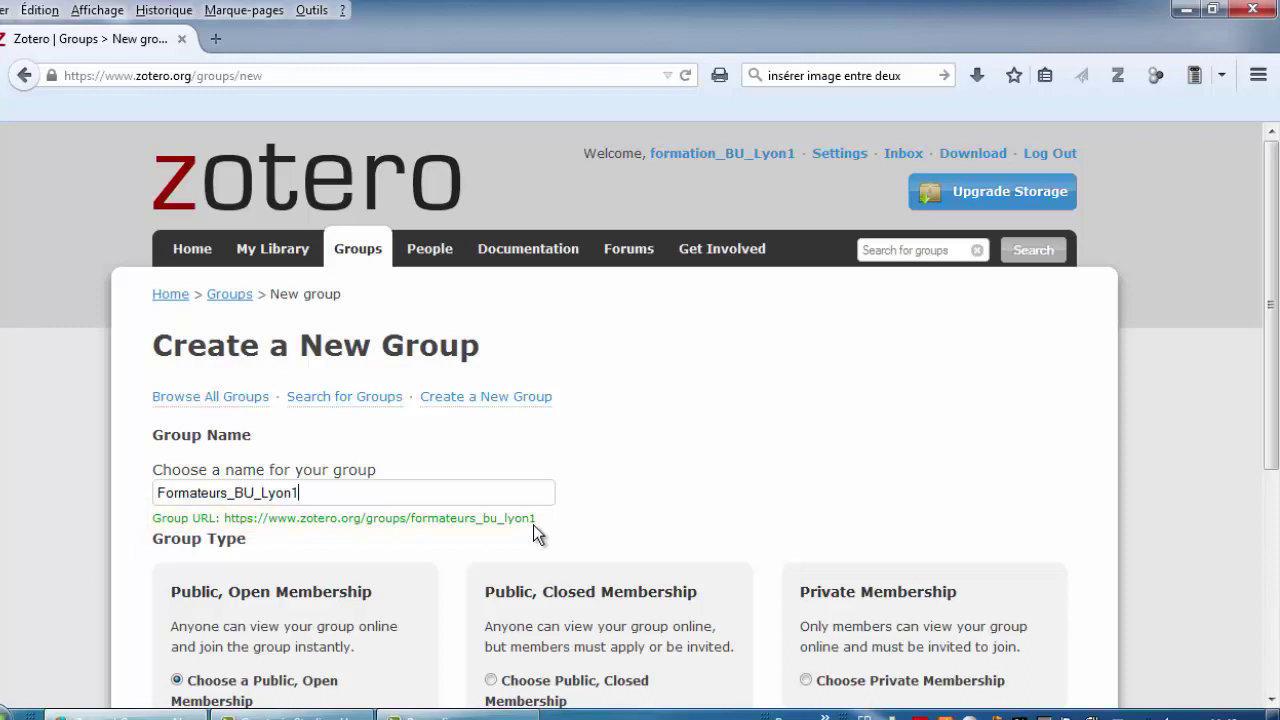
{"action": "scroll", "coordinate": [533, 524], "scroll_direction": "down", "scroll_amount": 2}
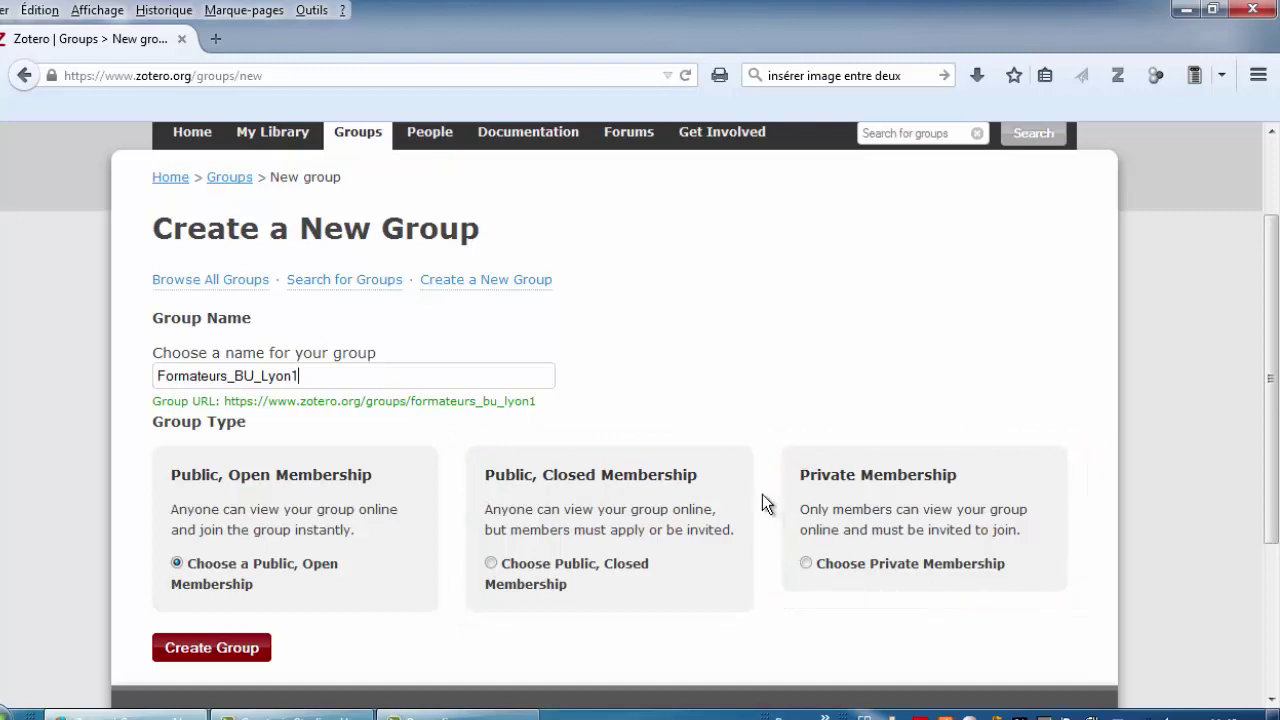
{"action": "left_click", "coordinate": [232, 656]}
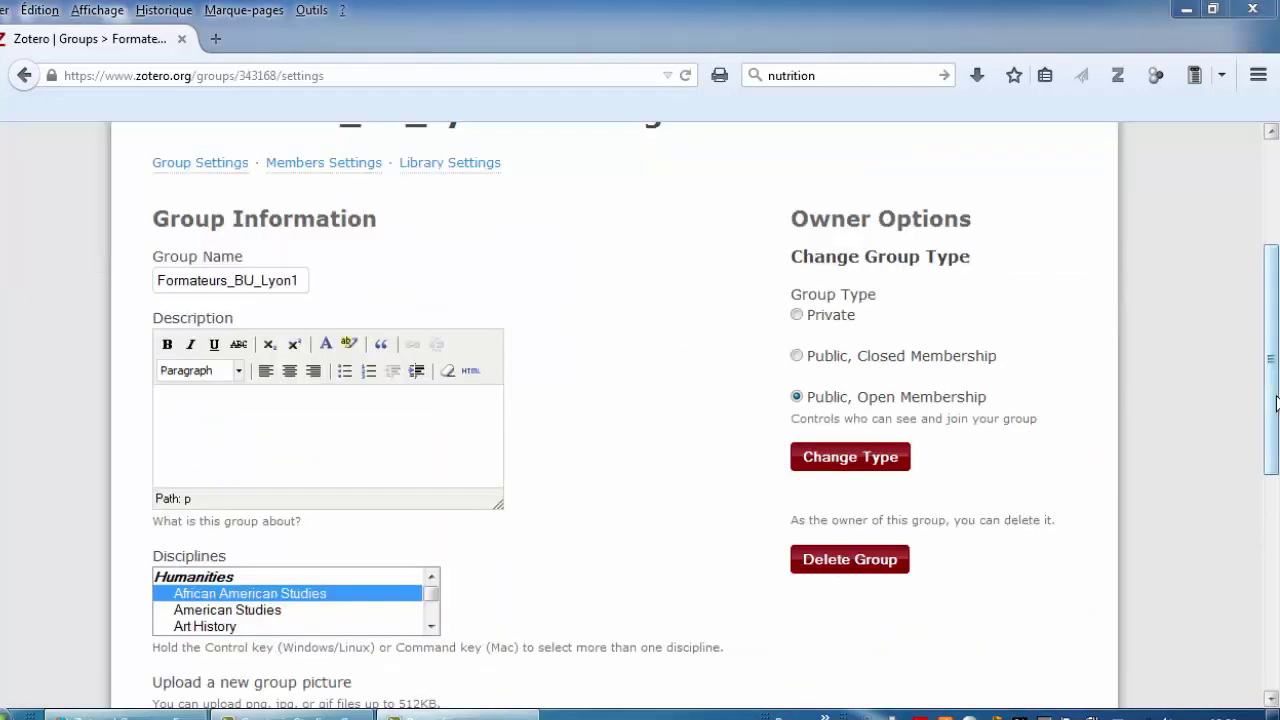
Step: In the group settings, enter the description "Echange de références bibliographiques sur le thème Nutrition et Alimentation"
{"action": "scroll", "coordinate": [1273, 260], "scroll_direction": "up", "scroll_amount": 3}
{"action": "left_click", "coordinate": [297, 639]}
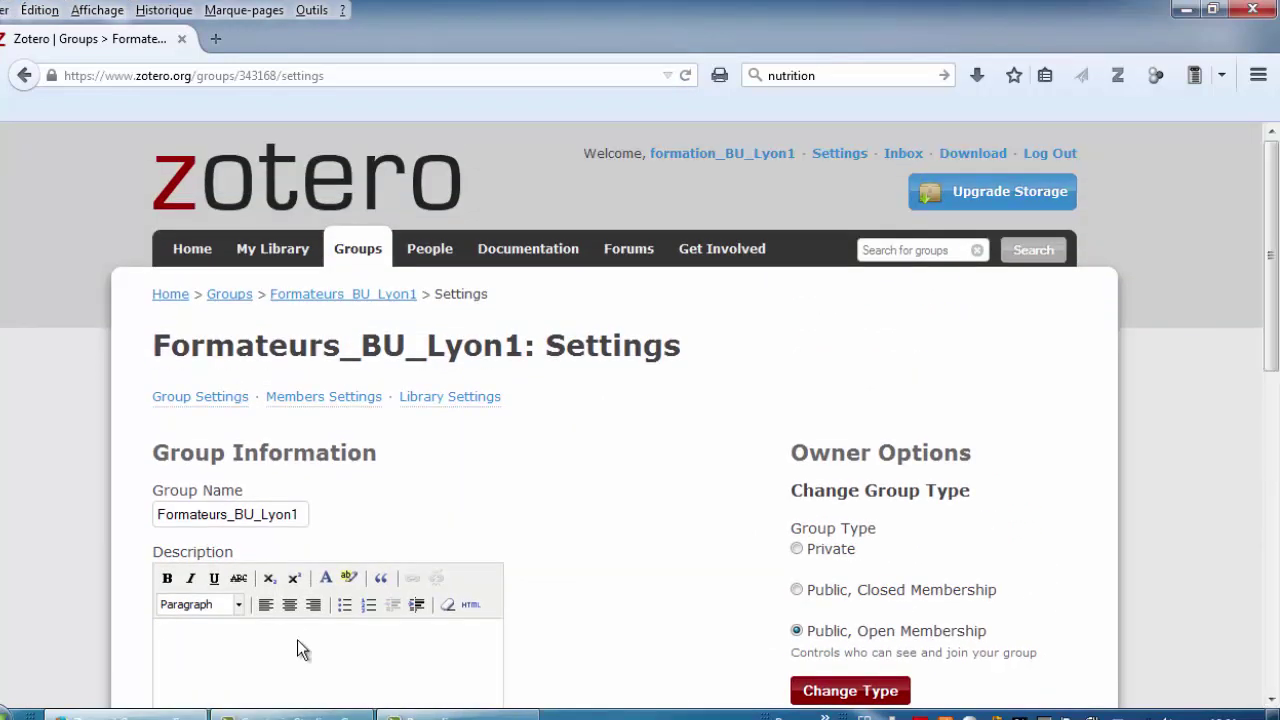
{"action": "left_click", "coordinate": [198, 398]}
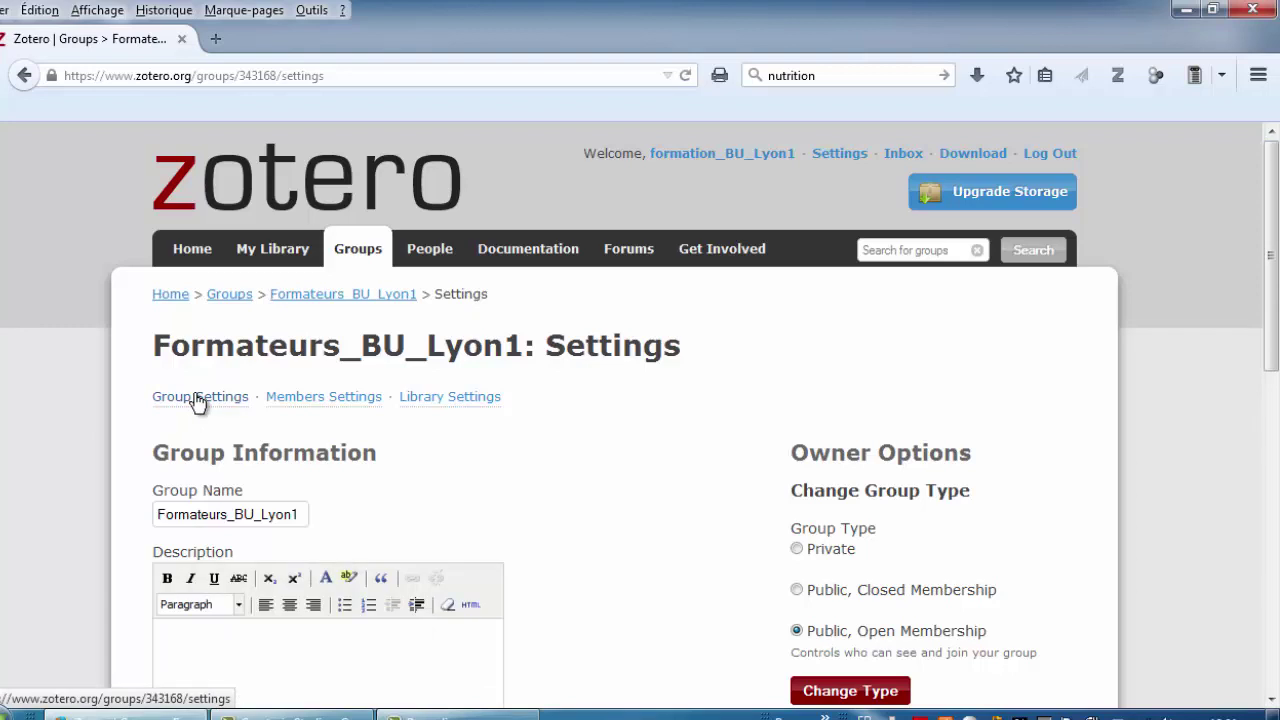
{"action": "scroll", "coordinate": [252, 553], "scroll_direction": "down", "scroll_amount": 3}
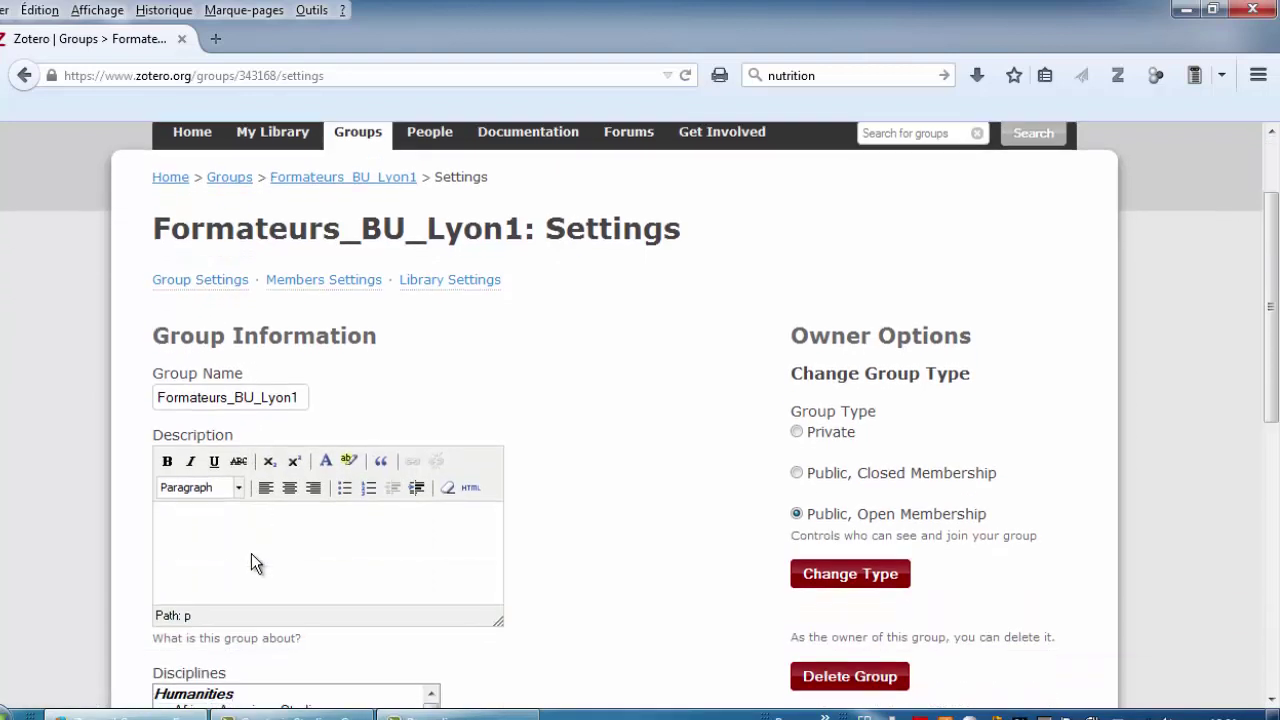
{"action": "scroll", "coordinate": [251, 557], "scroll_direction": "down", "scroll_amount": 2}
Step: Choose Health Sciences as the group's discipline, enable comments and save the group settings
{"action": "scroll", "coordinate": [190, 594], "scroll_direction": "down", "scroll_amount": 8}
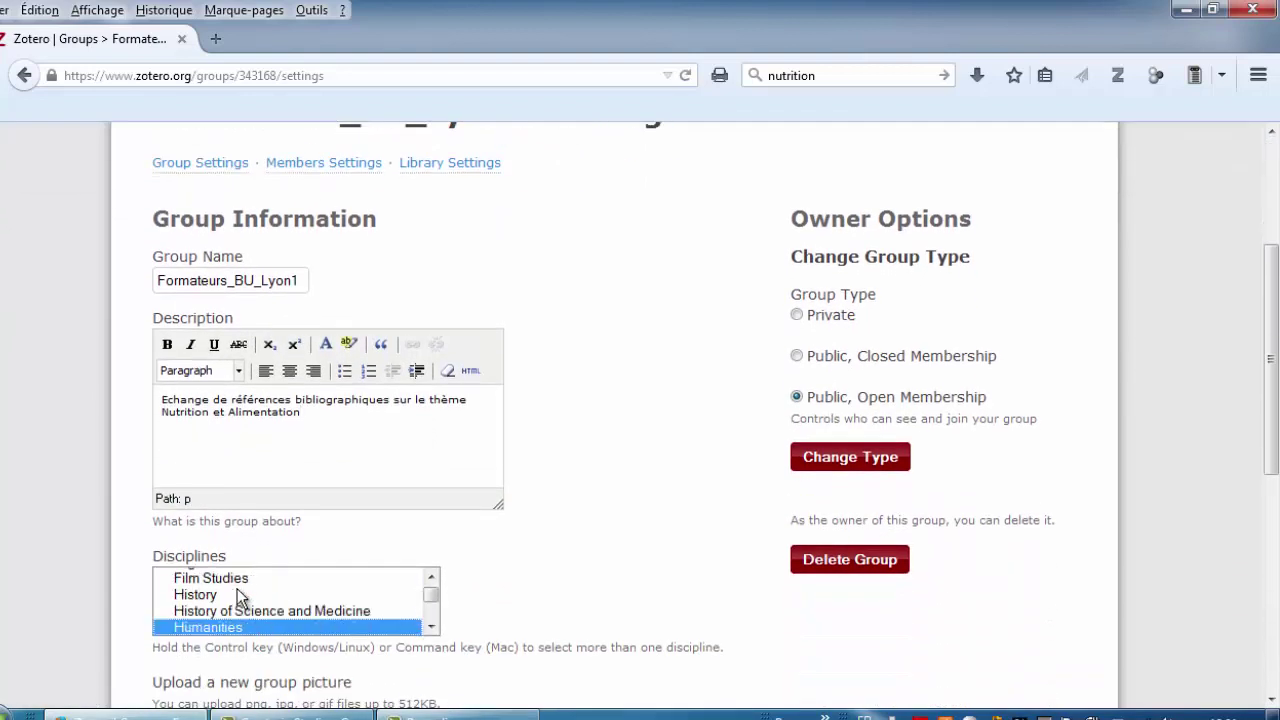
{"action": "scroll", "coordinate": [240, 597], "scroll_direction": "down", "scroll_amount": 1}
{"action": "scroll", "coordinate": [1272, 470], "scroll_direction": "down", "scroll_amount": 5}
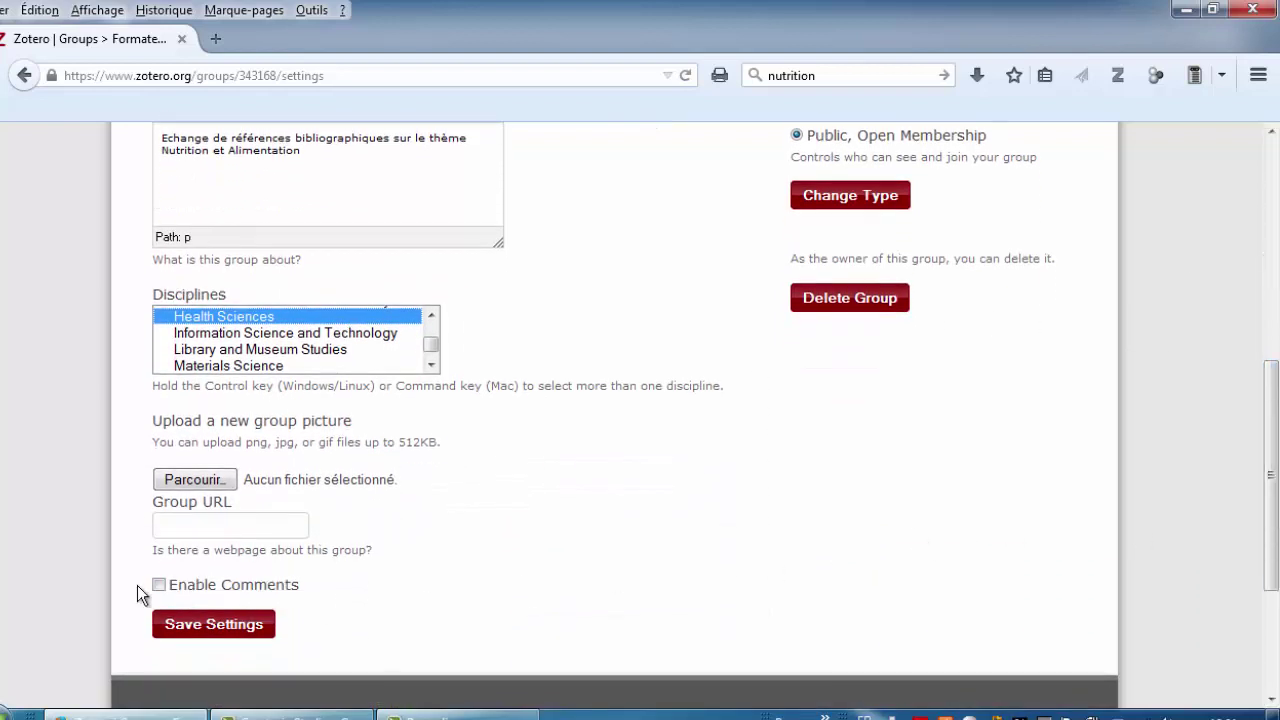
{"action": "left_click", "coordinate": [159, 585]}
{"action": "left_click", "coordinate": [214, 626]}
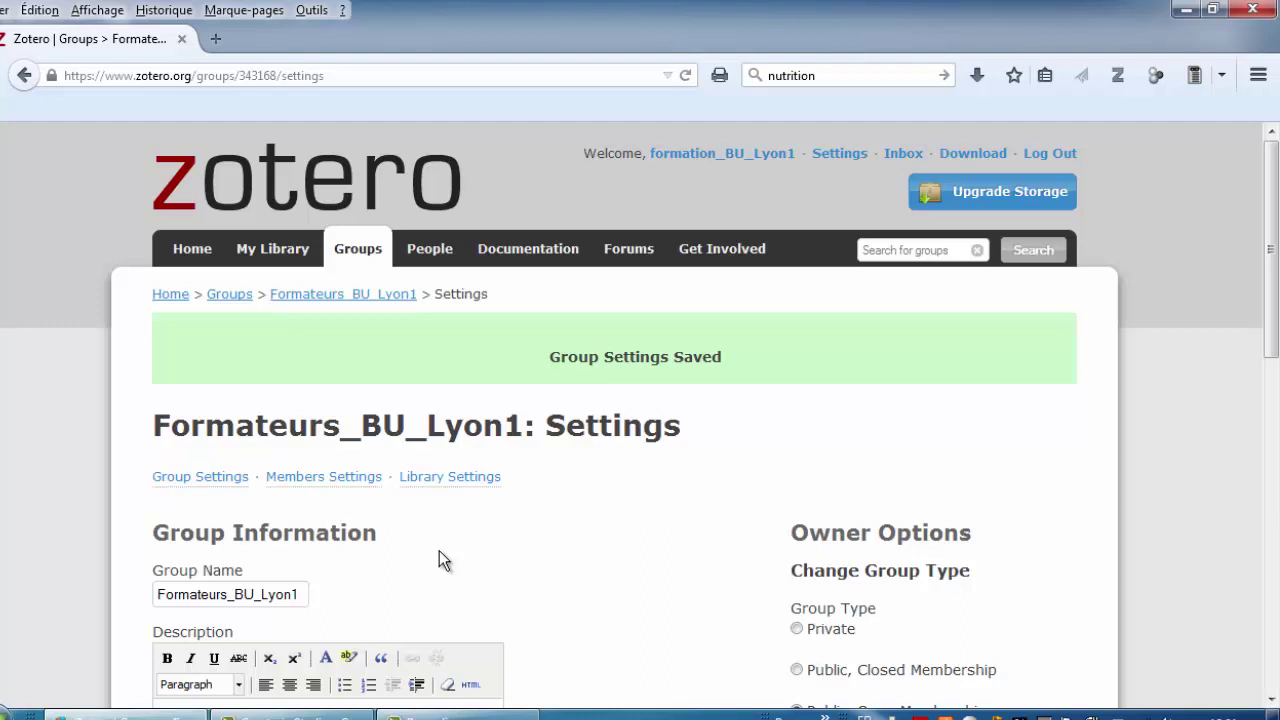
Step: Start a member invitation from the group's member settings and enter the two invitees' e-mail addresses
{"action": "left_click", "coordinate": [347, 488]}
{"action": "scroll", "coordinate": [1270, 362], "scroll_direction": "down", "scroll_amount": 1}
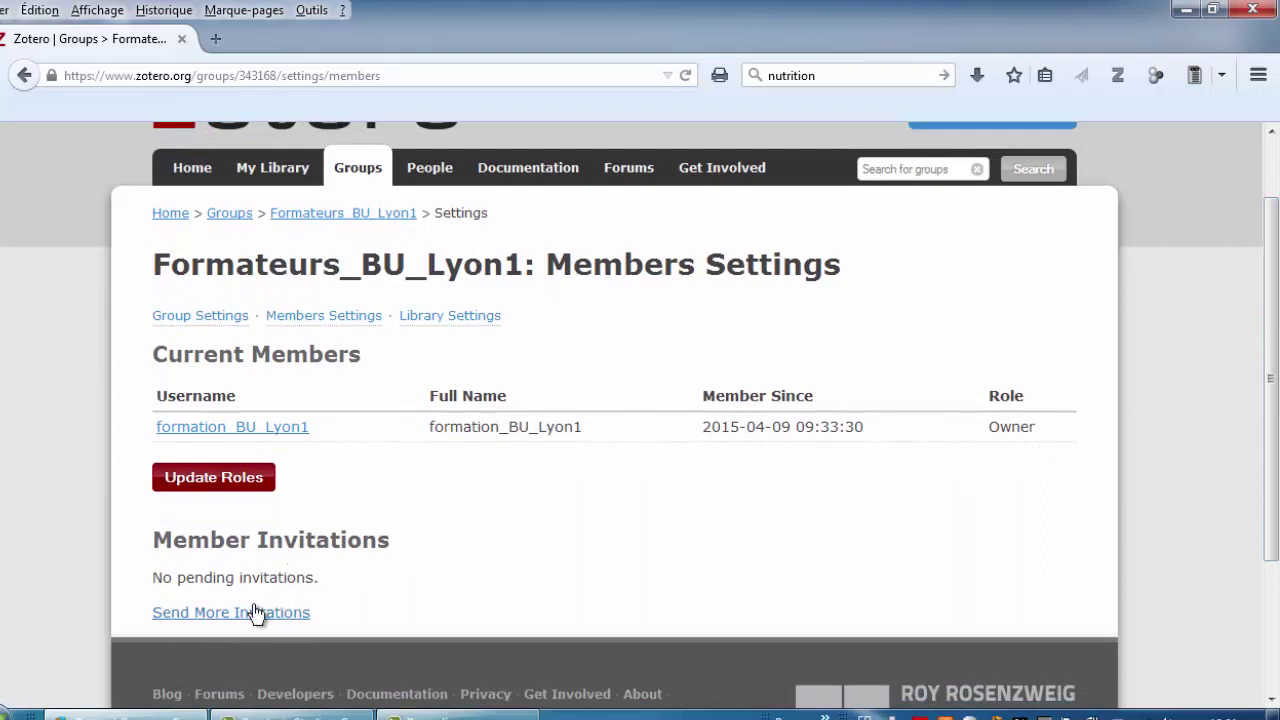
{"action": "left_click", "coordinate": [245, 614]}
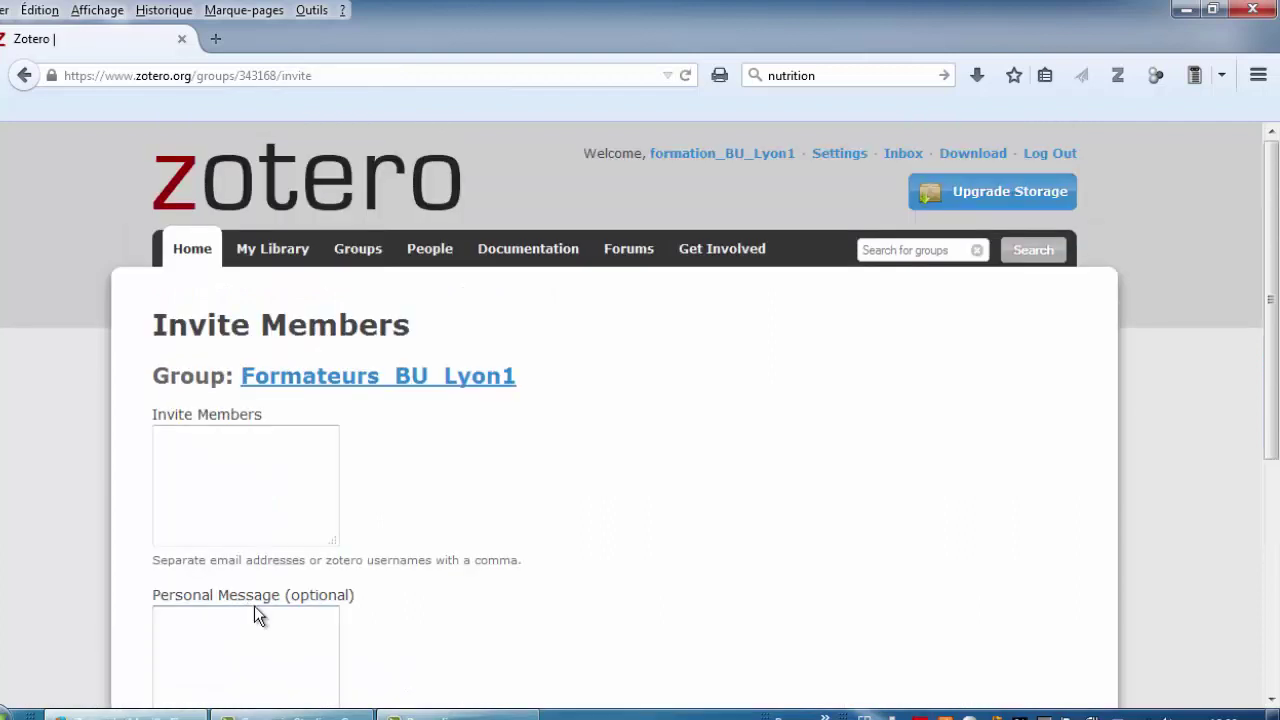
{"action": "left_click", "coordinate": [232, 448]}
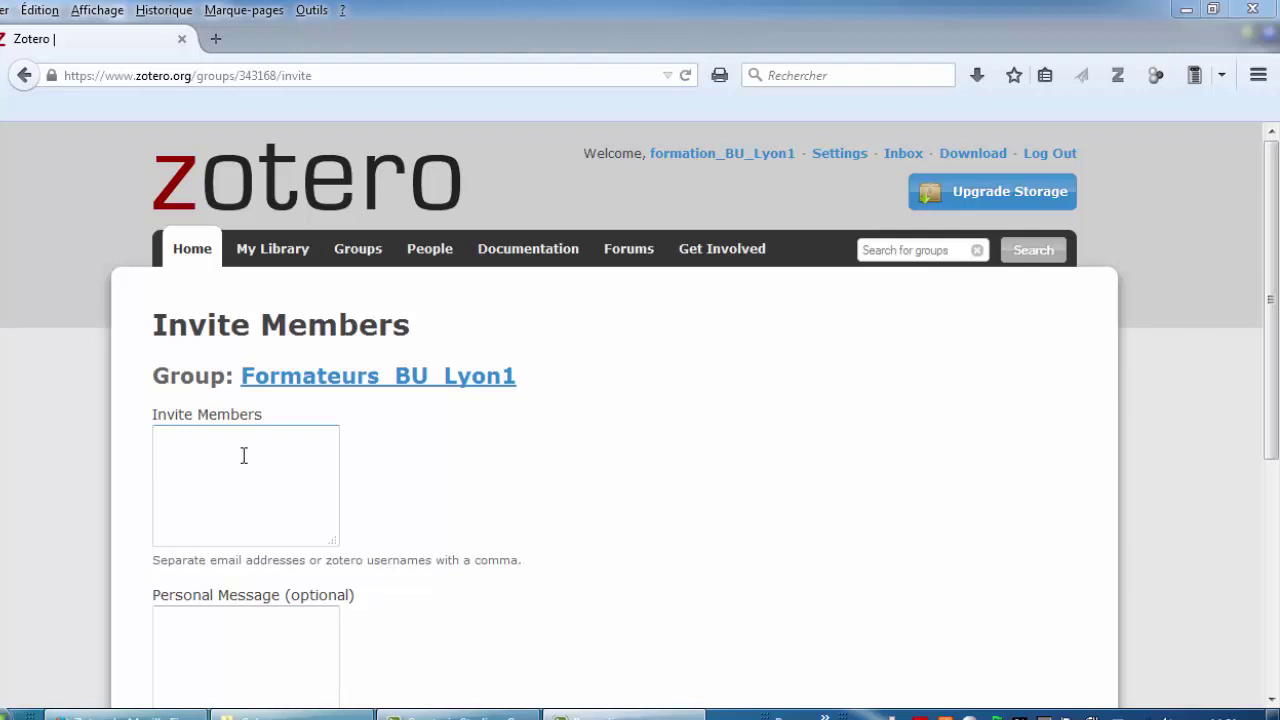
{"action": "key", "text": "ctrl+v"}
Step: Add the personal message "Bonjour, Voici le lien vers mon groupe Zotero" and send the invitations
{"action": "left_click", "coordinate": [227, 641]}
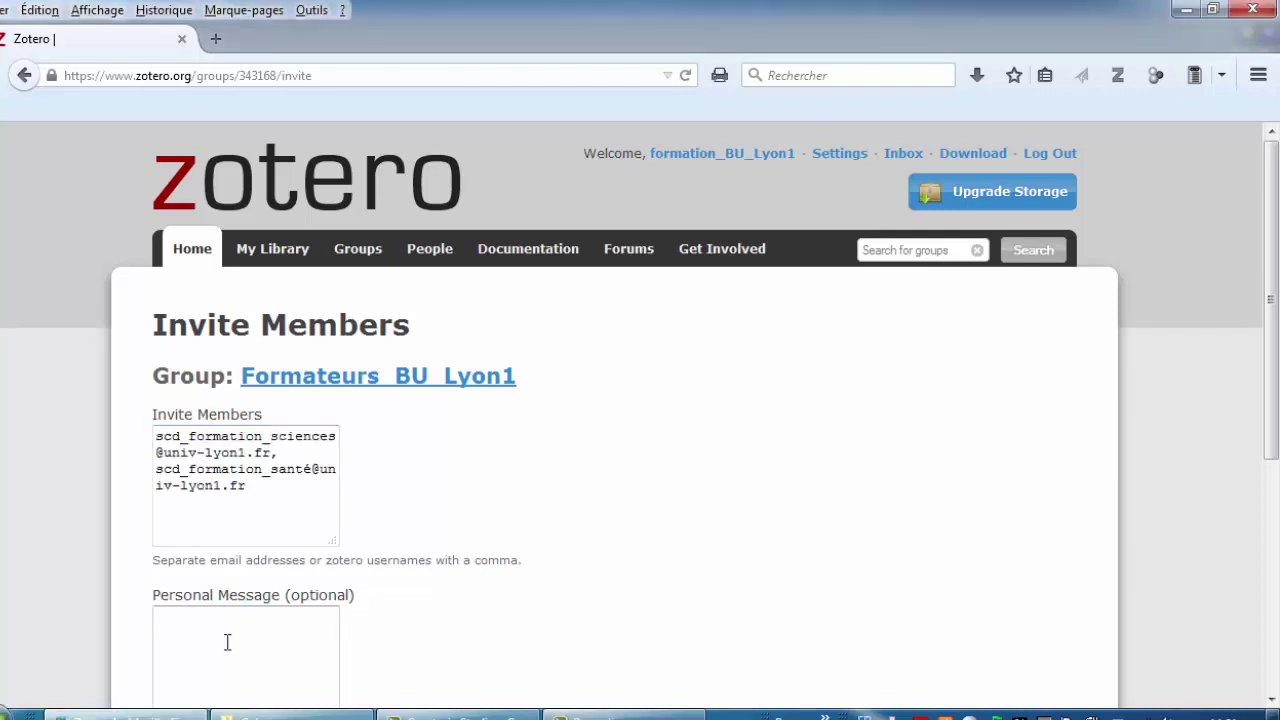
{"action": "scroll", "coordinate": [206, 612], "scroll_direction": "down", "scroll_amount": 2}
{"action": "type", "text": "Bonjour,  voici le lien vers mon groupe Zotero"}
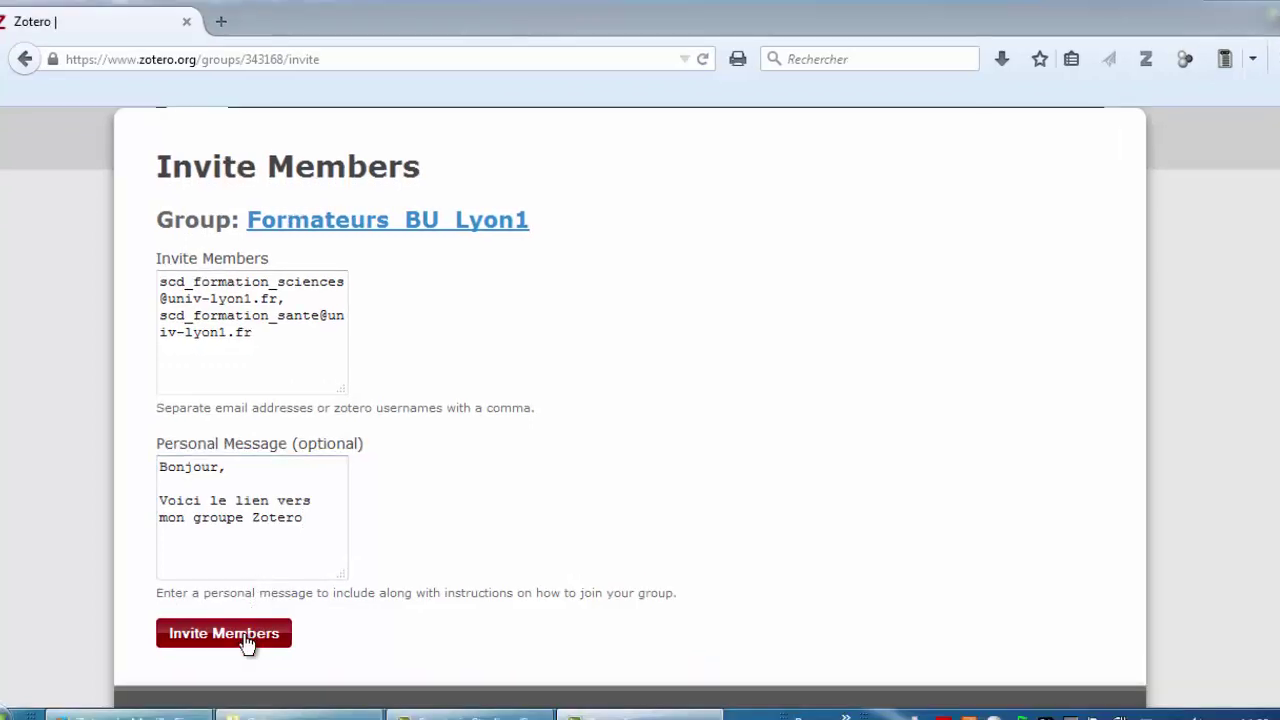
{"action": "left_click", "coordinate": [246, 640]}
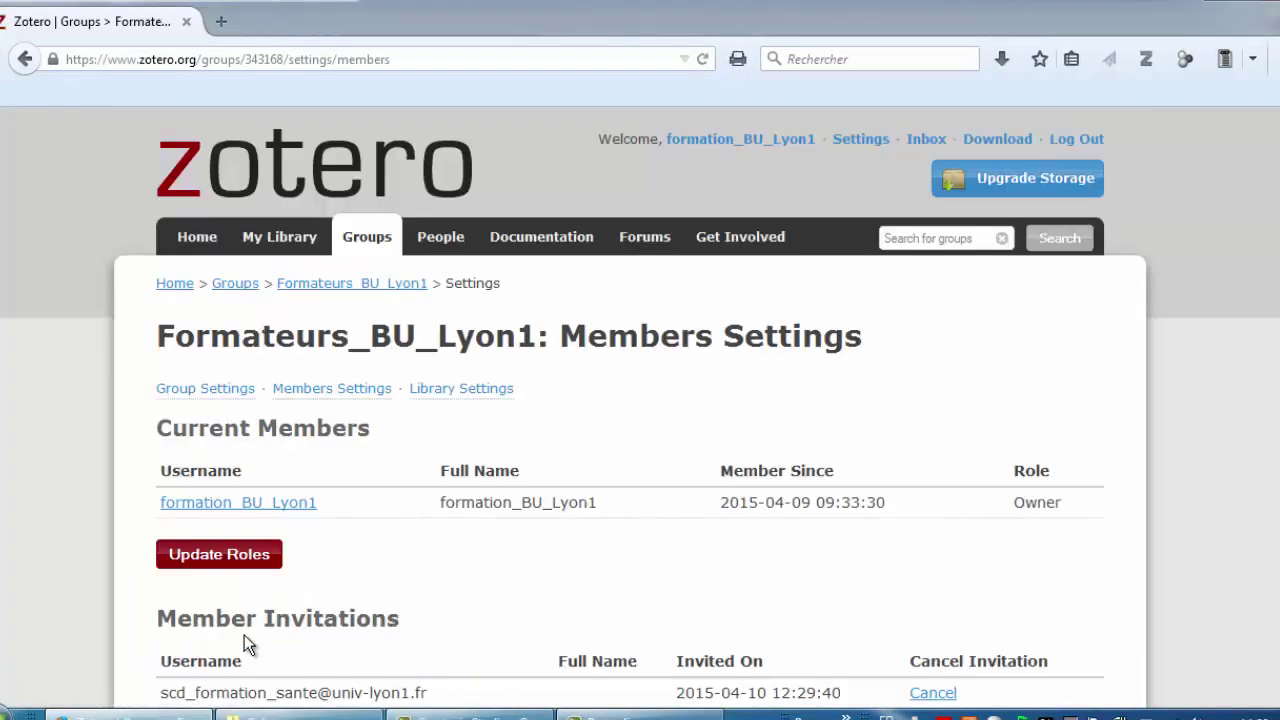
Step: In the library settings, allow any group member to read and edit the library, and save
{"action": "left_click", "coordinate": [463, 390]}
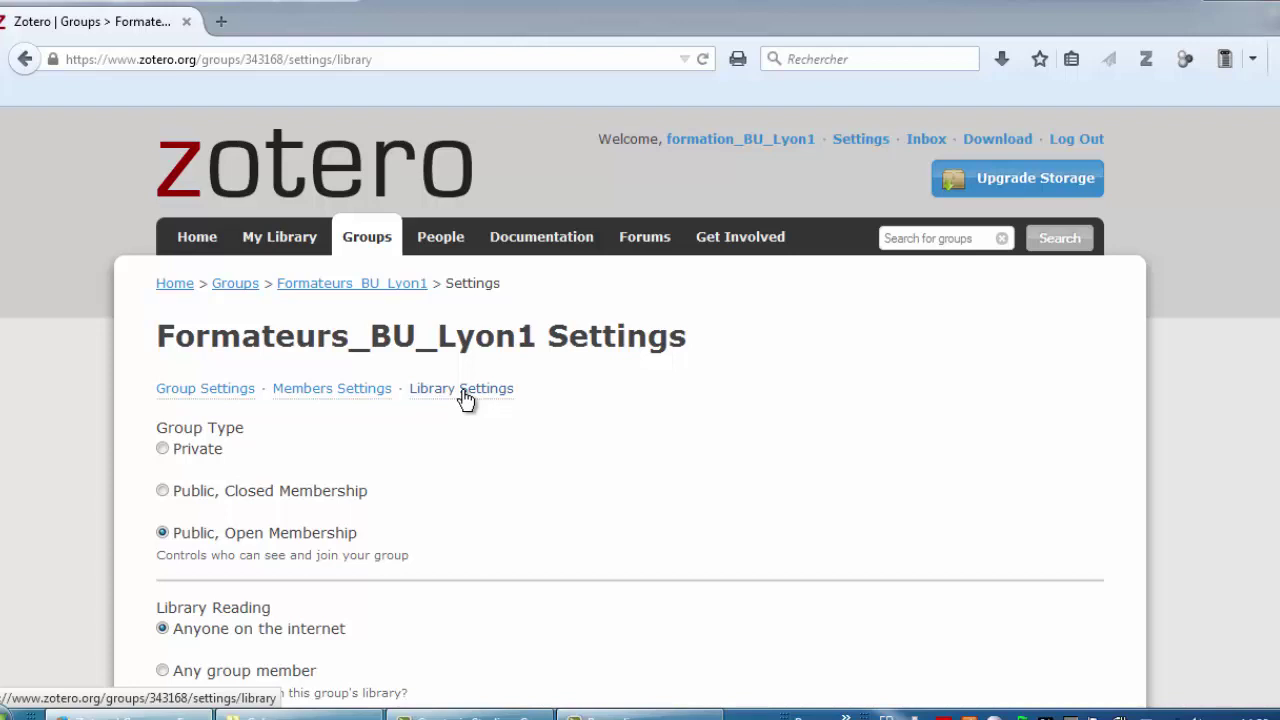
{"action": "scroll", "coordinate": [465, 398], "scroll_direction": "down", "scroll_amount": 5}
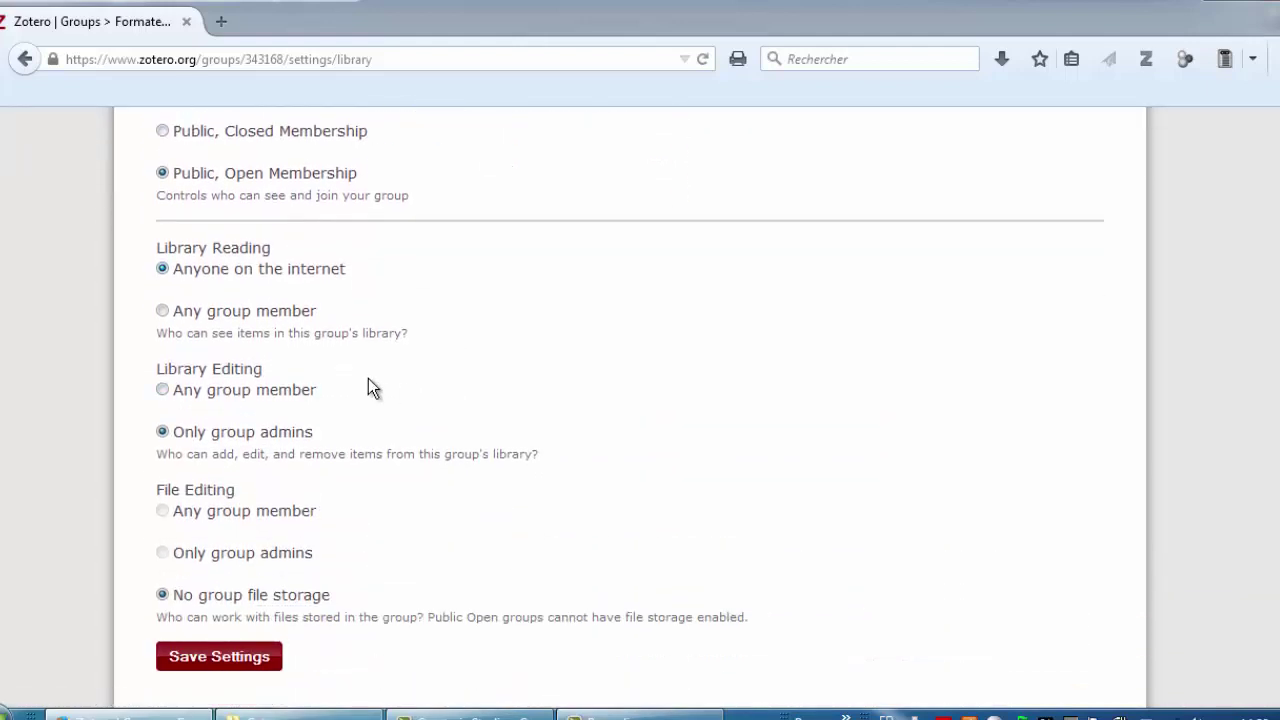
{"action": "left_click", "coordinate": [163, 311]}
{"action": "left_click", "coordinate": [163, 390]}
{"action": "scroll", "coordinate": [185, 430], "scroll_direction": "down", "scroll_amount": 2}
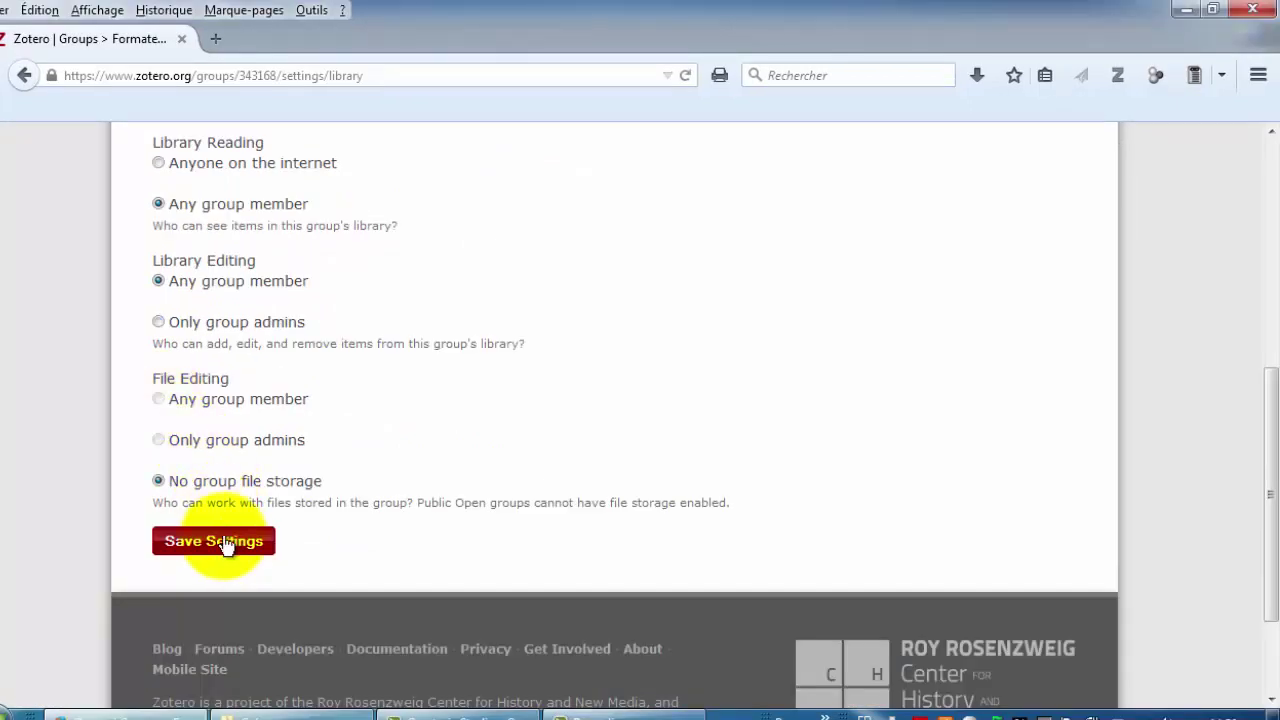
{"action": "left_click", "coordinate": [226, 545]}
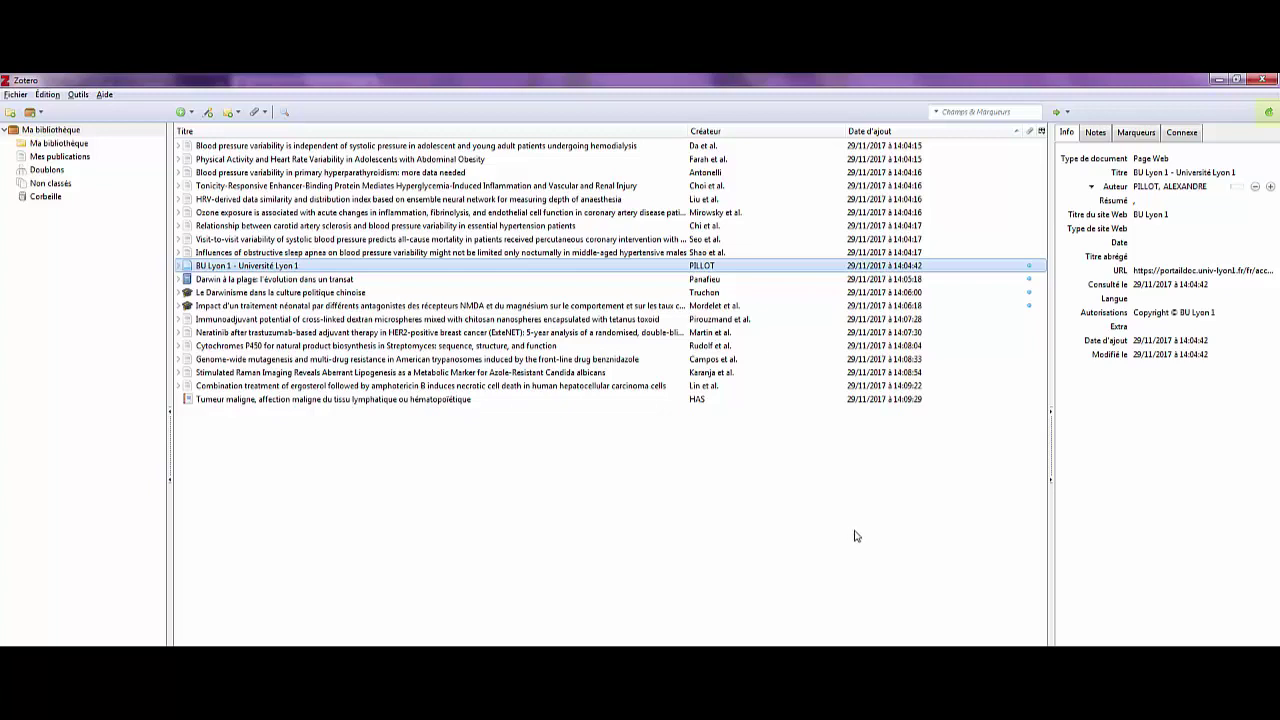
Step: In the Zotero desktop app, synchronize and copy the "Physical Activity and Heart Rate Variability" and "HRV-derived data" articles into the Formateurs-BU-Lyon1 group library
{"action": "left_click", "coordinate": [1269, 113]}
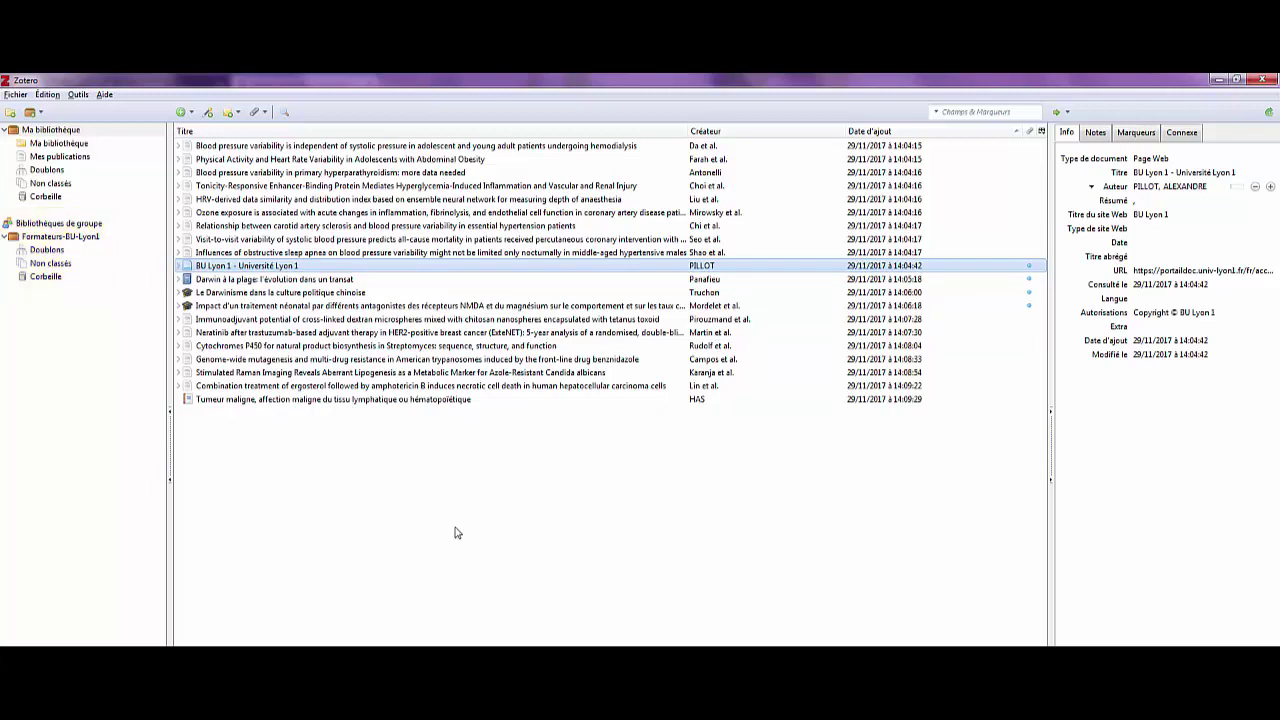
{"action": "left_click", "coordinate": [88, 132]}
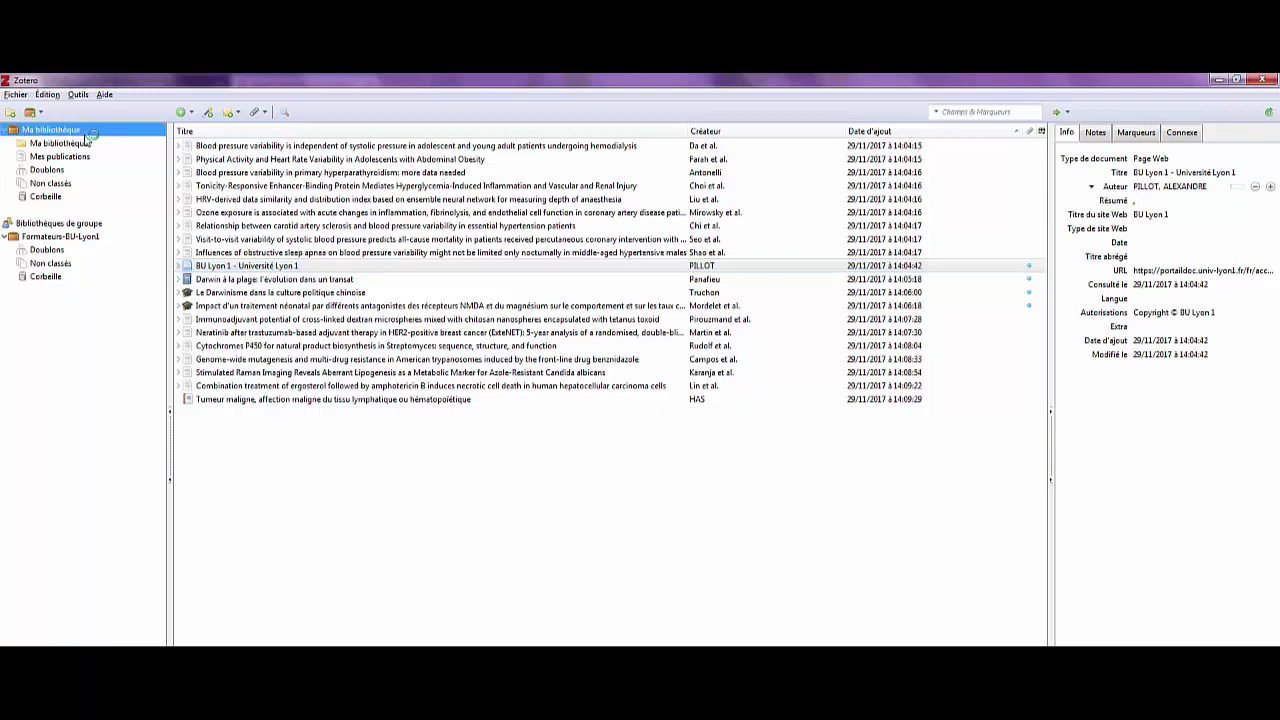
{"action": "left_click", "coordinate": [213, 161]}
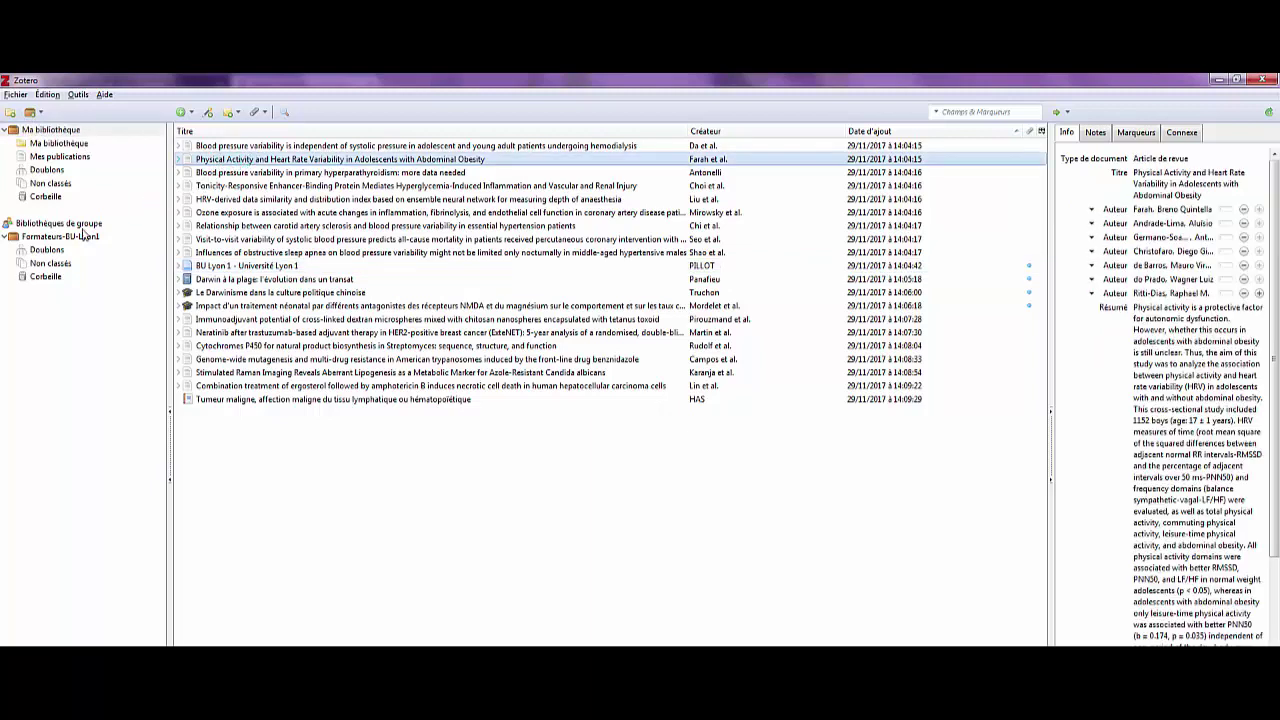
{"action": "left_click_drag", "start_coordinate": [83, 233], "coordinate": [13, 239]}
{"action": "left_click", "coordinate": [205, 199]}
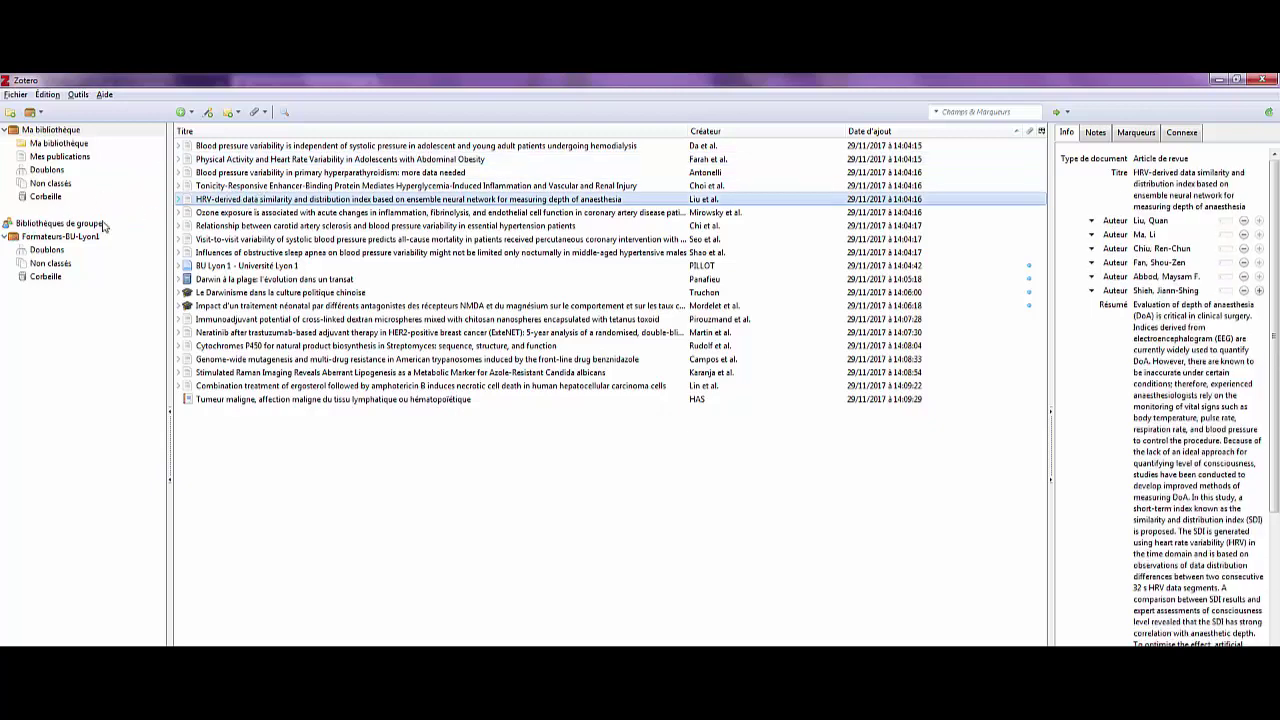
{"action": "left_click_drag", "start_coordinate": [103, 227], "coordinate": [66, 240]}
Step: Edit the end of the "HRV-derived data" article's title in the group library and synchronize with zotero.org
{"action": "left_click", "coordinate": [66, 238]}
{"action": "left_click", "coordinate": [277, 160]}
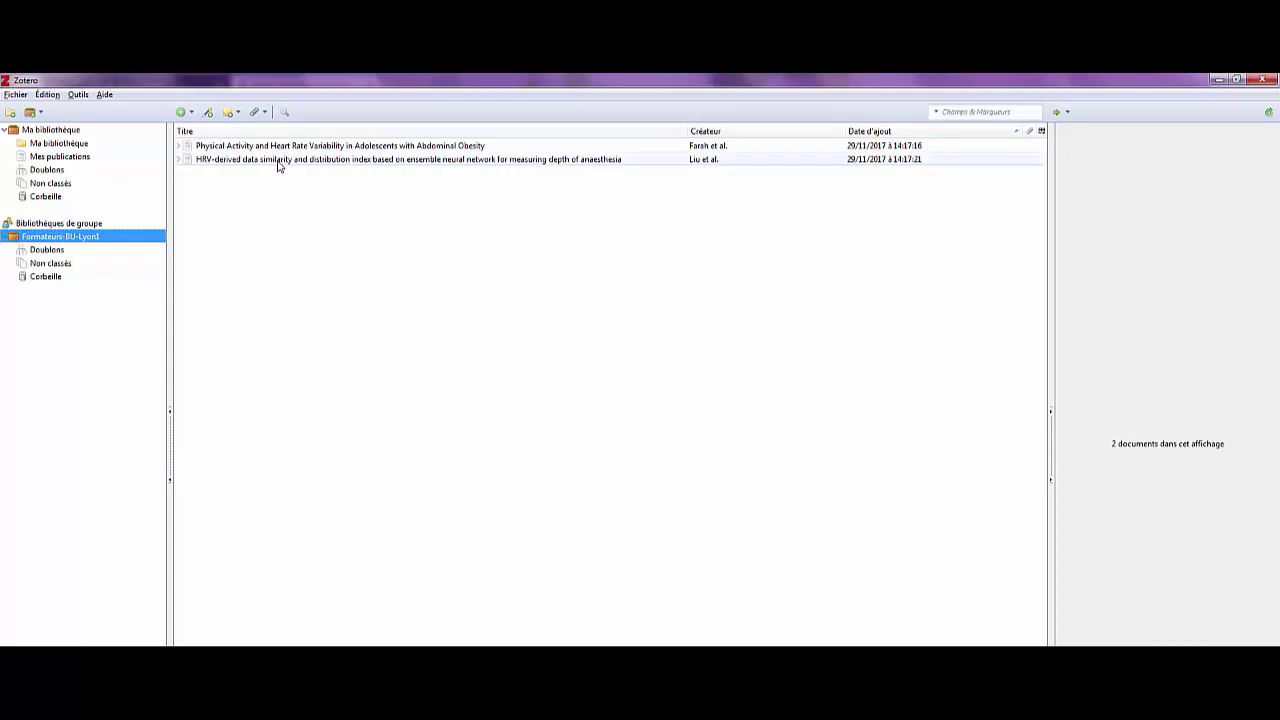
{"action": "left_click", "coordinate": [1184, 196]}
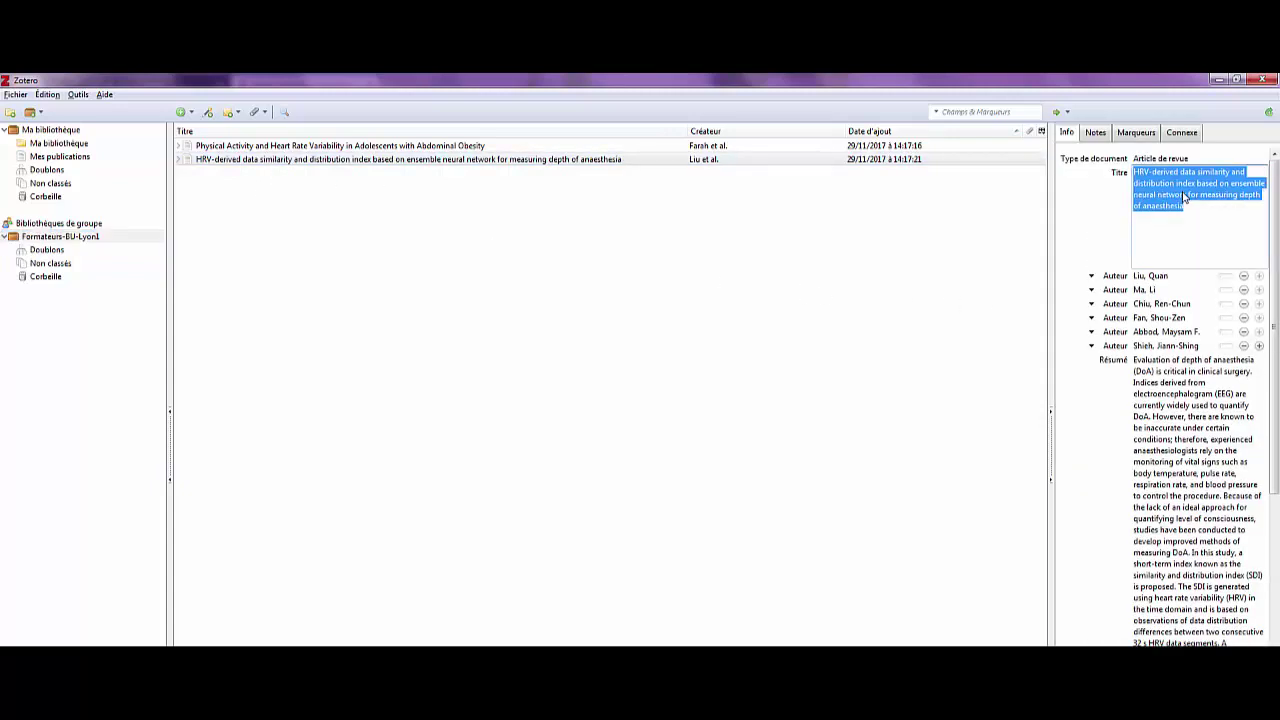
{"action": "left_click", "coordinate": [1203, 206]}
{"action": "left_click_drag", "start_coordinate": [1203, 206], "coordinate": [1147, 205]}
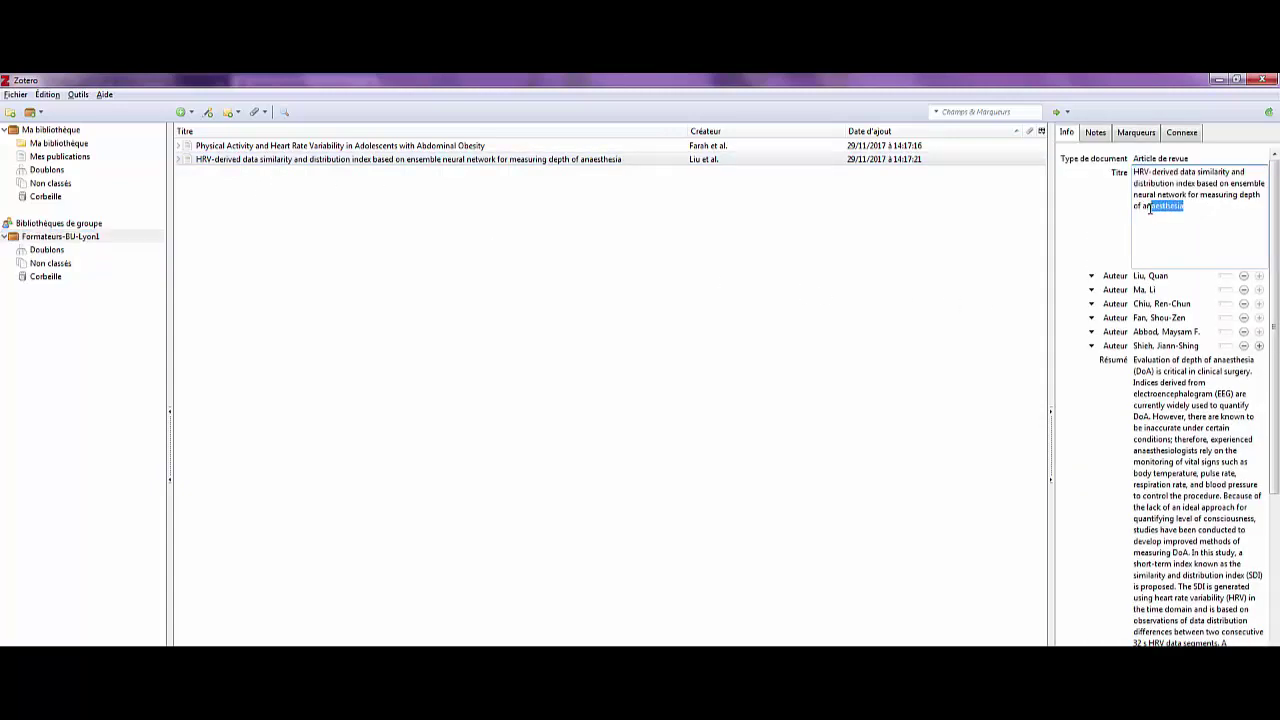
{"action": "left_click", "coordinate": [1175, 208]}
{"action": "key", "text": "Return"}
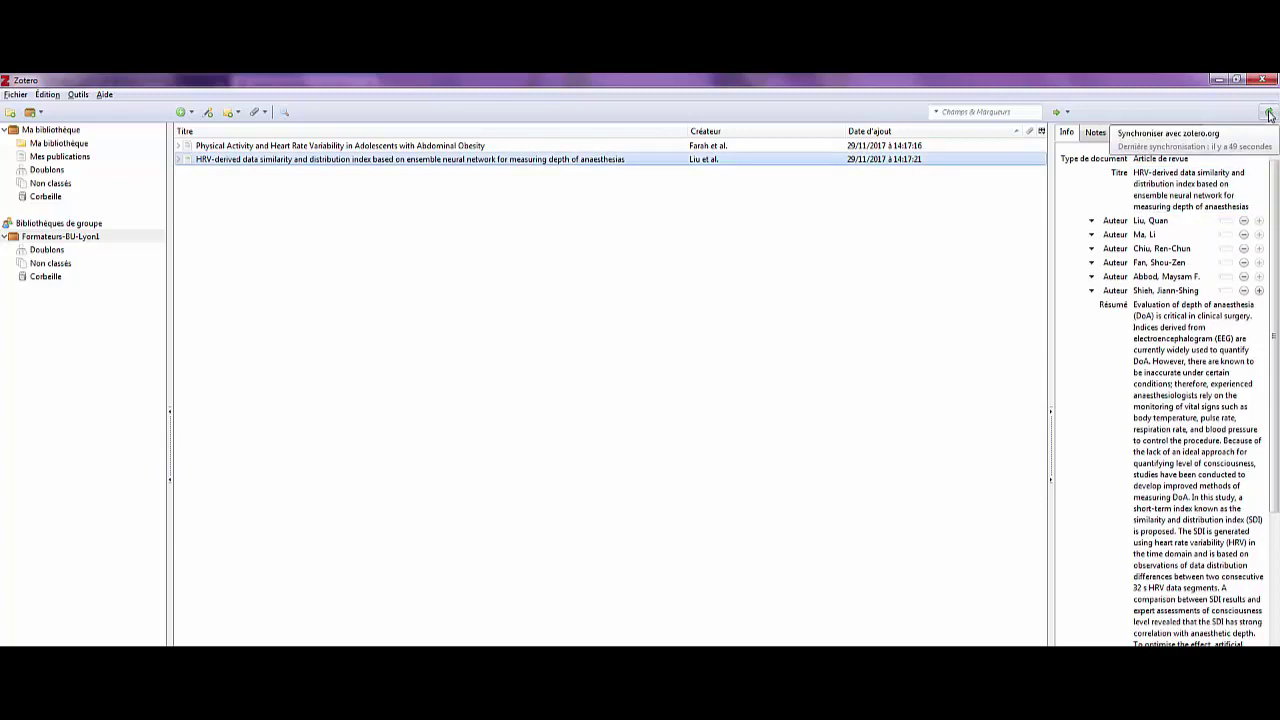
{"action": "left_click", "coordinate": [1268, 113]}
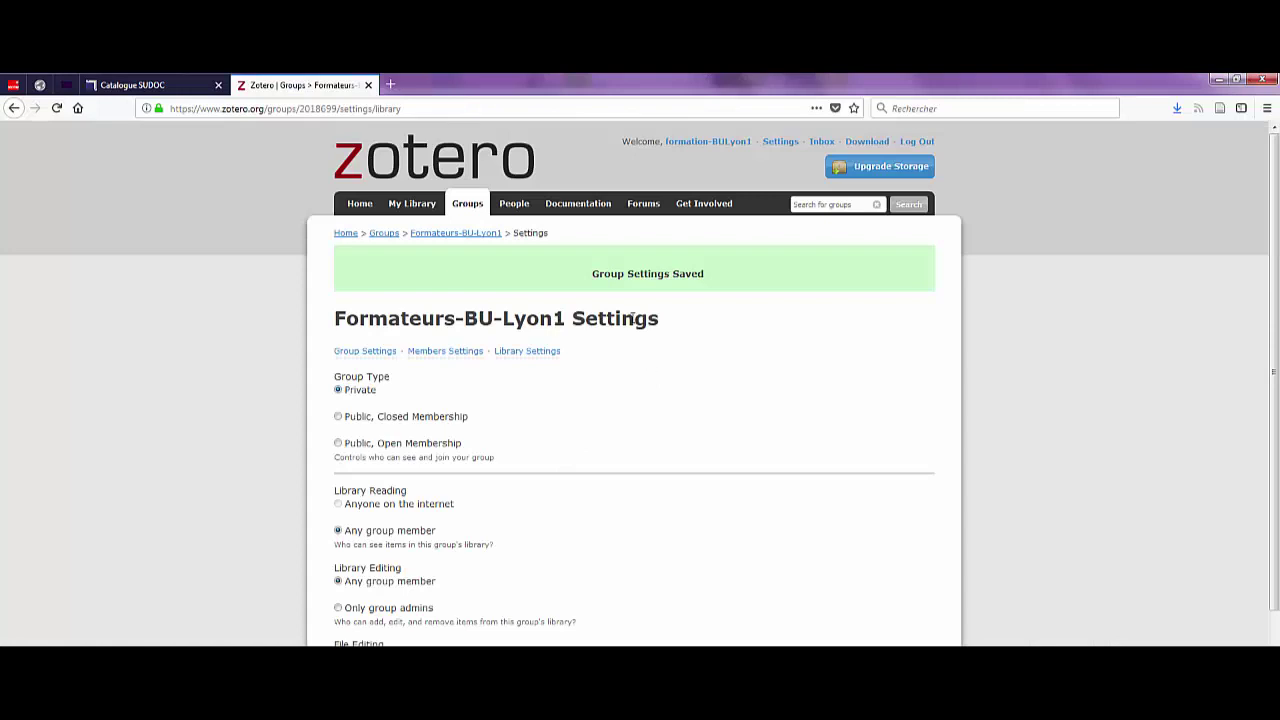
Step: Switch to the Zotero website, refresh the groups list and open the Formateurs-BU-Lyon1 group to check its recently added items
{"action": "left_click", "coordinate": [458, 205]}
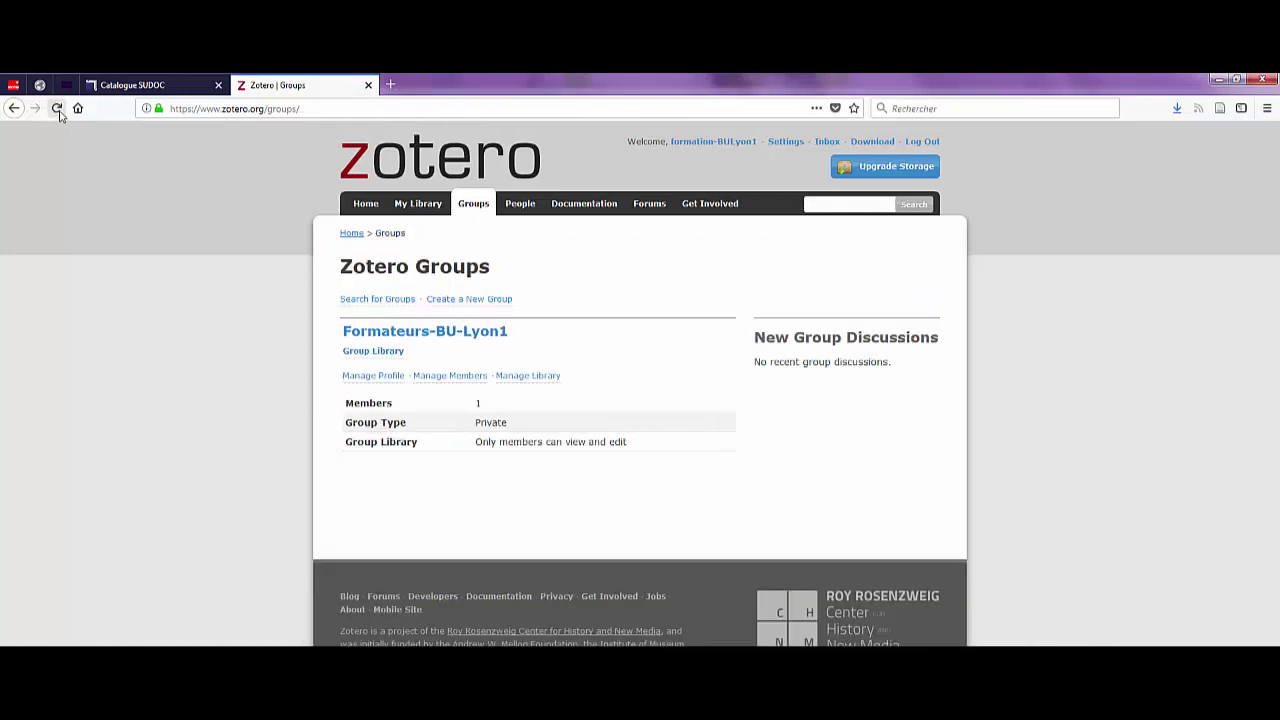
{"action": "left_click", "coordinate": [57, 109]}
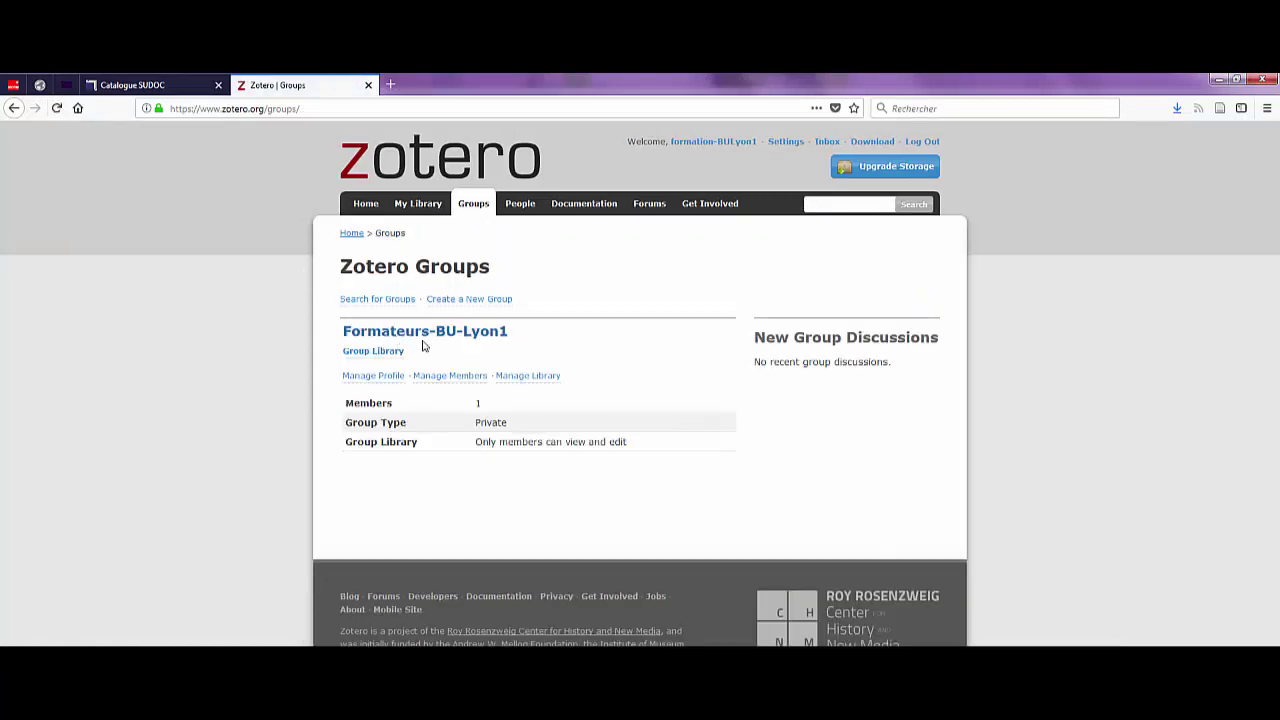
{"action": "left_click", "coordinate": [463, 333]}
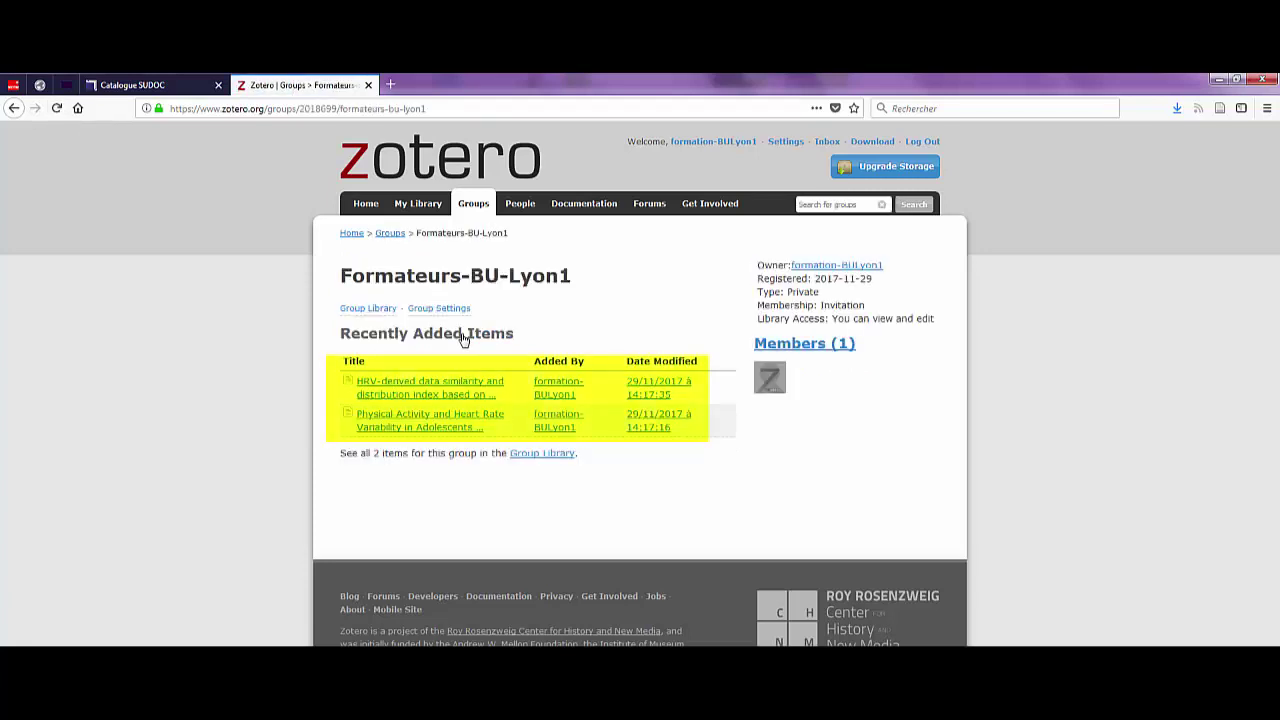